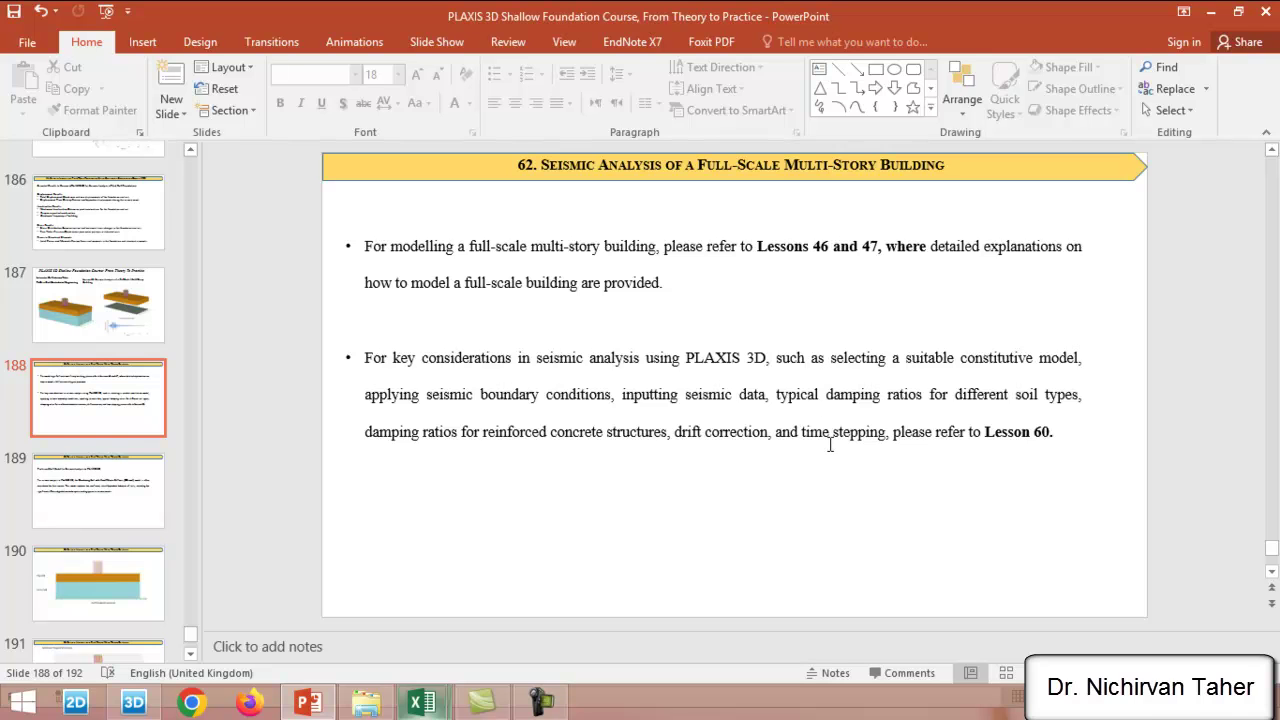
# Show slide 189, which names HSsmall as the best soil model for seismic analysis.
pyautogui.click(117, 485)
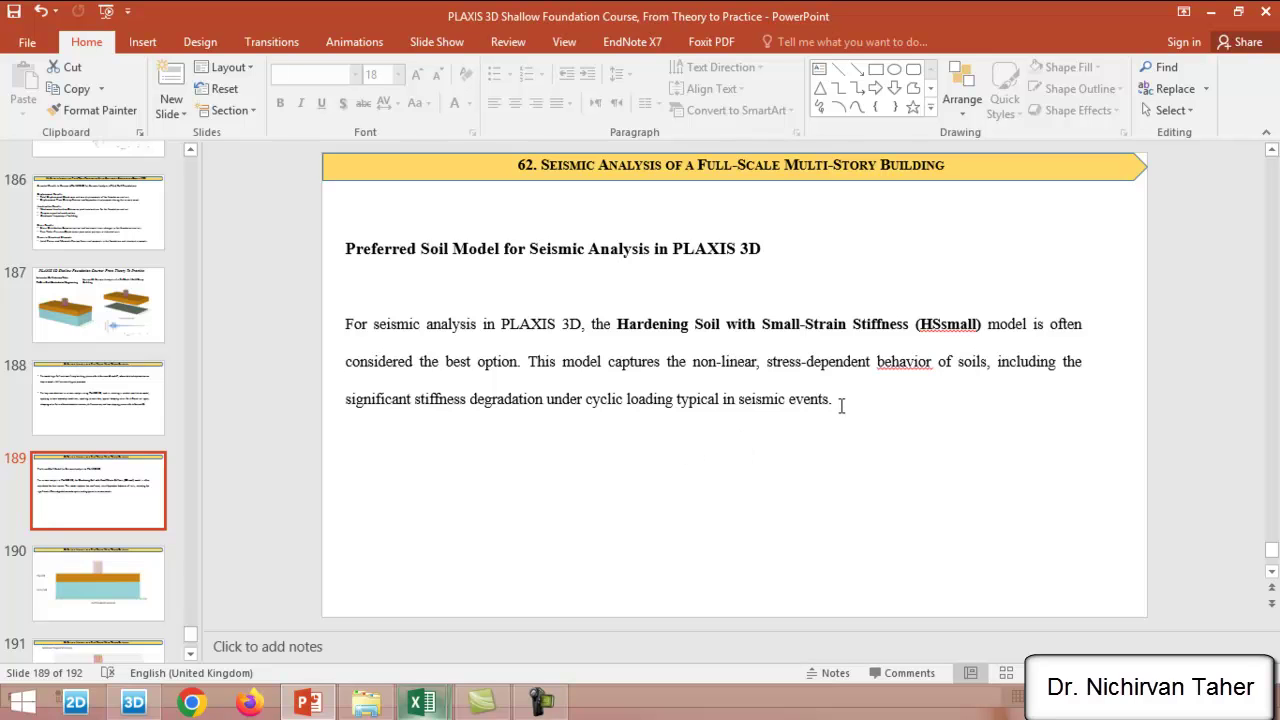
# Show slide 190 of the building on clay over sandy soil and inspect its Clay Soil label.
pyautogui.scroll(1, 194, 645)
pyautogui.scroll(-1, 194, 645)
pyautogui.click(541, 702)
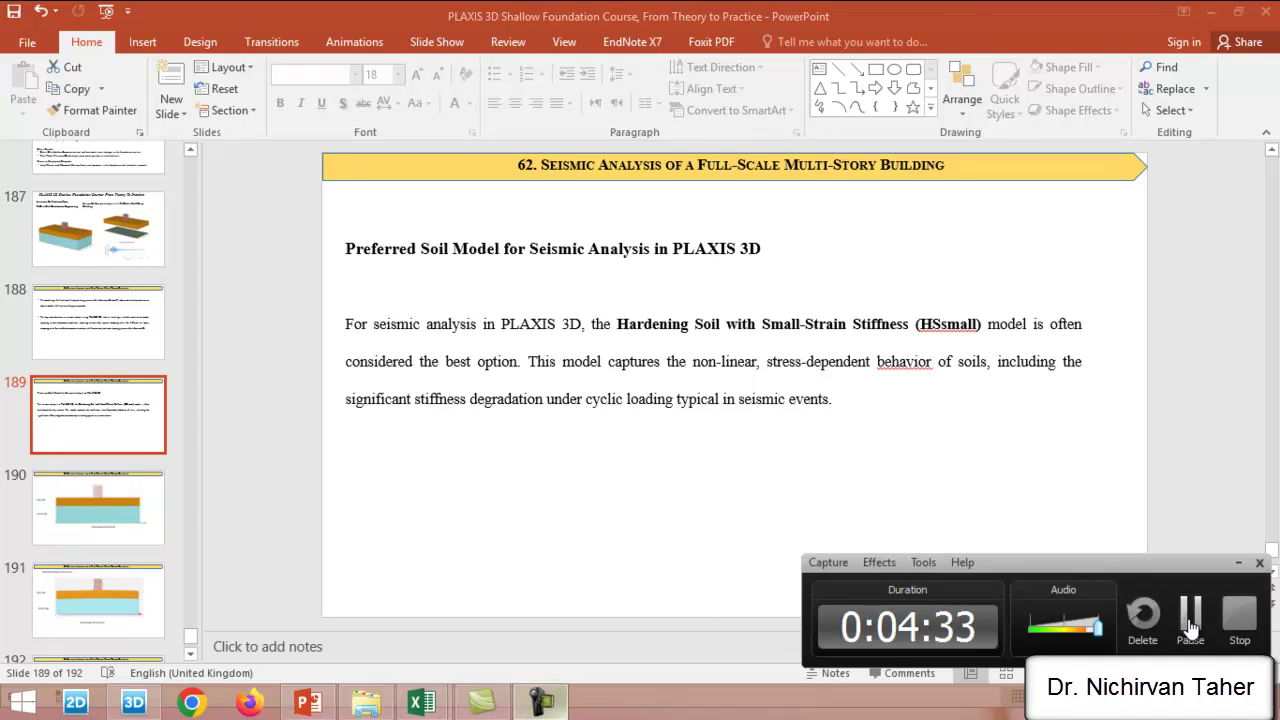
pyautogui.click(102, 498)
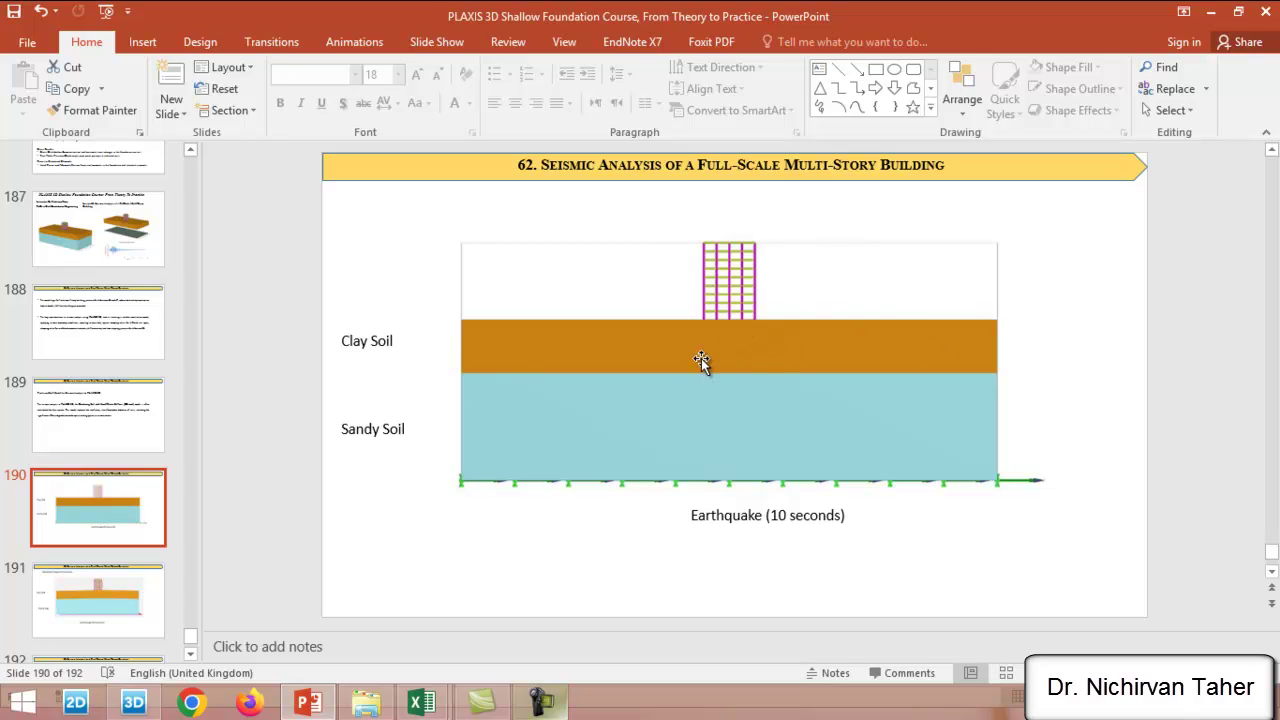
pyautogui.click(343, 340)
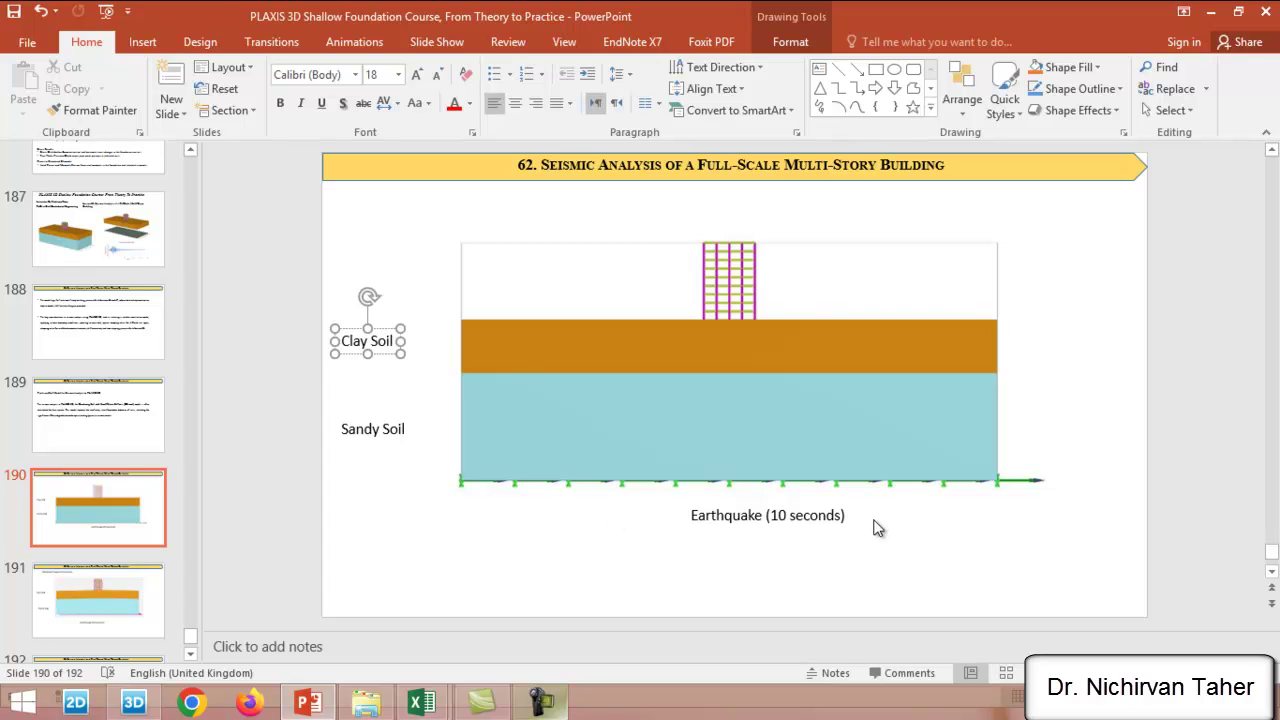
pyautogui.click(745, 574)
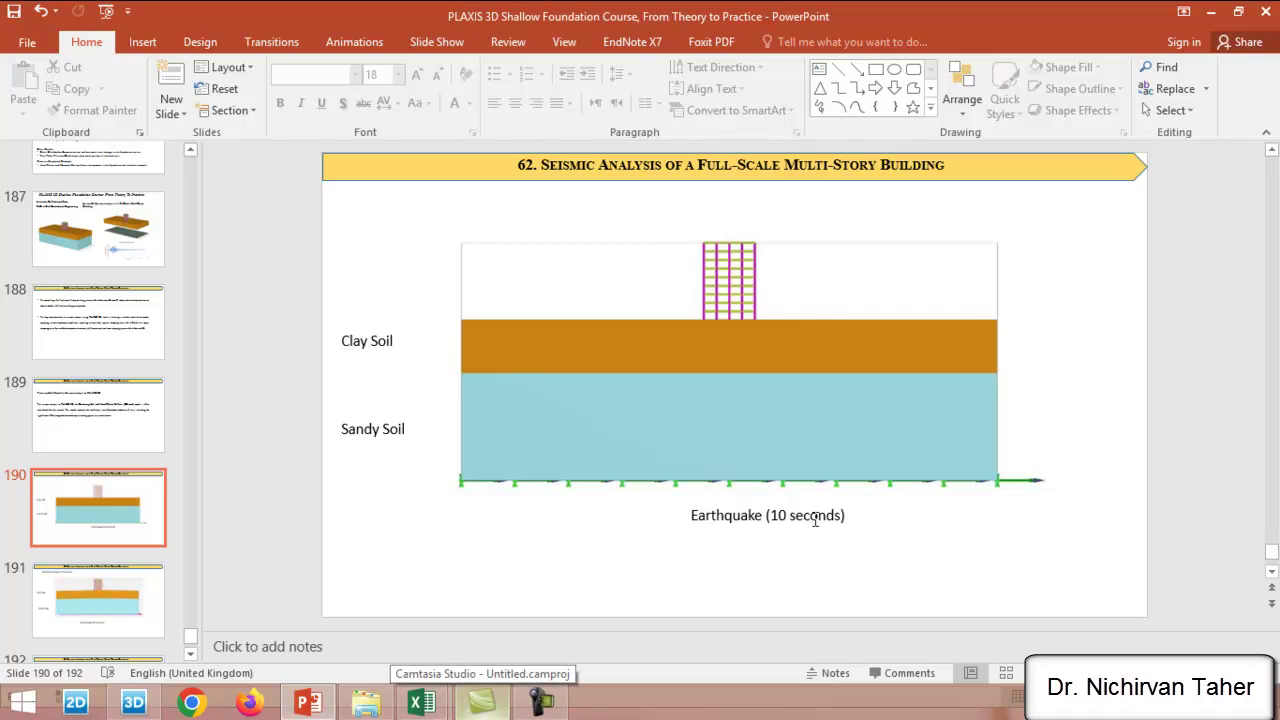
# Bring up the Lesson 60 workbook with the 1990 California earthquake acceleration chart.
pyautogui.click(422, 703)
pyautogui.click(358, 628)
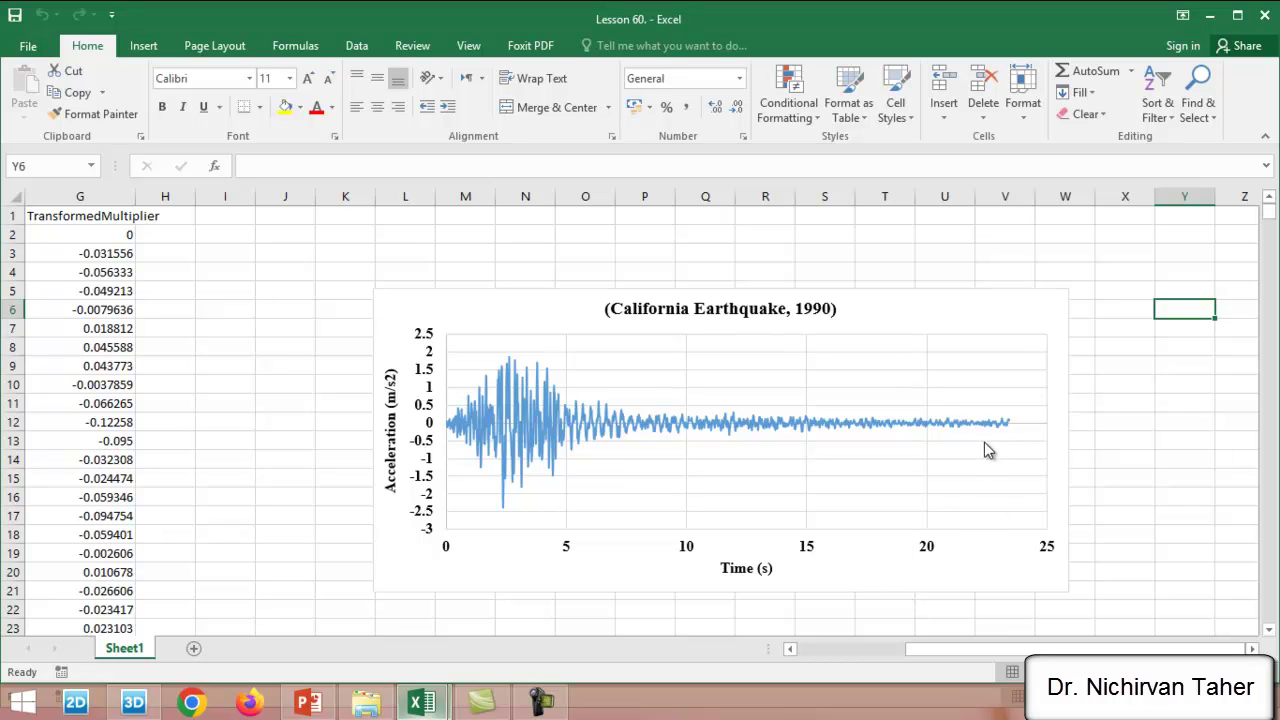
pyautogui.click(318, 708)
# Show slide 191's 10-second deformed shape, then switch to the Lesson 62 PLAXIS 3D model.
pyautogui.click(114, 617)
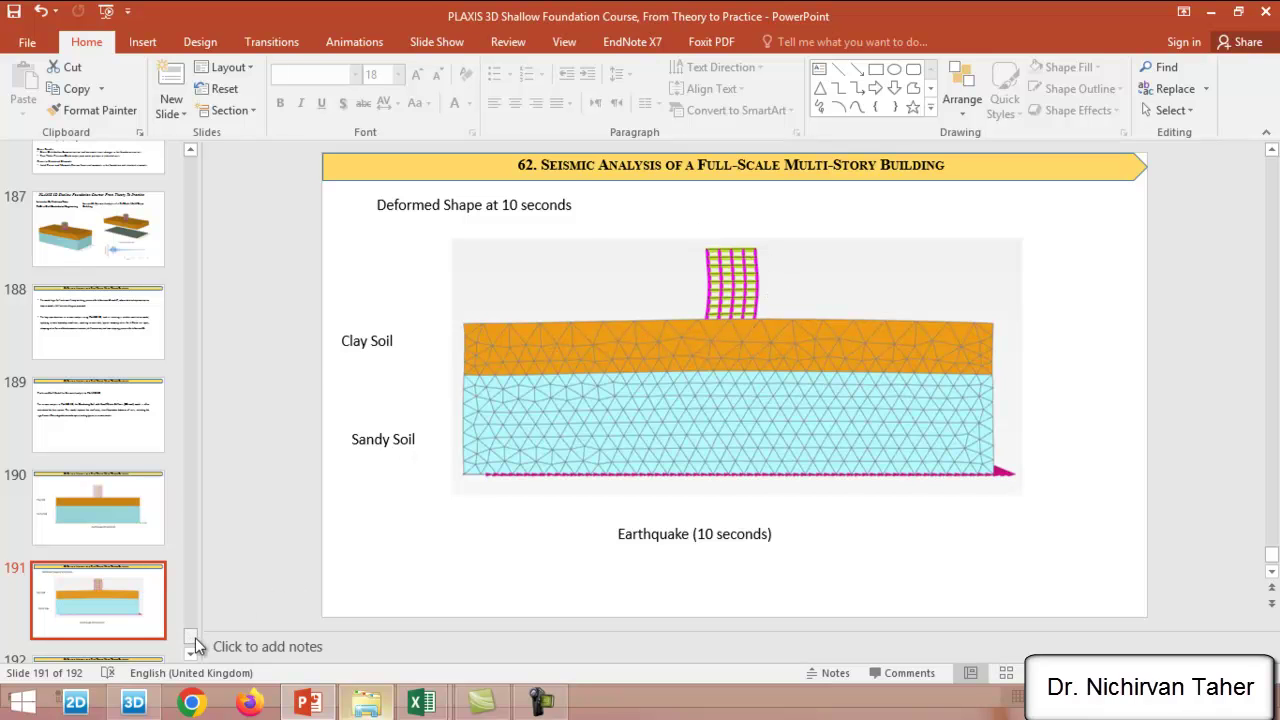
pyautogui.click(133, 703)
pyautogui.moveTo(611, 536); pyautogui.dragTo(607, 592)
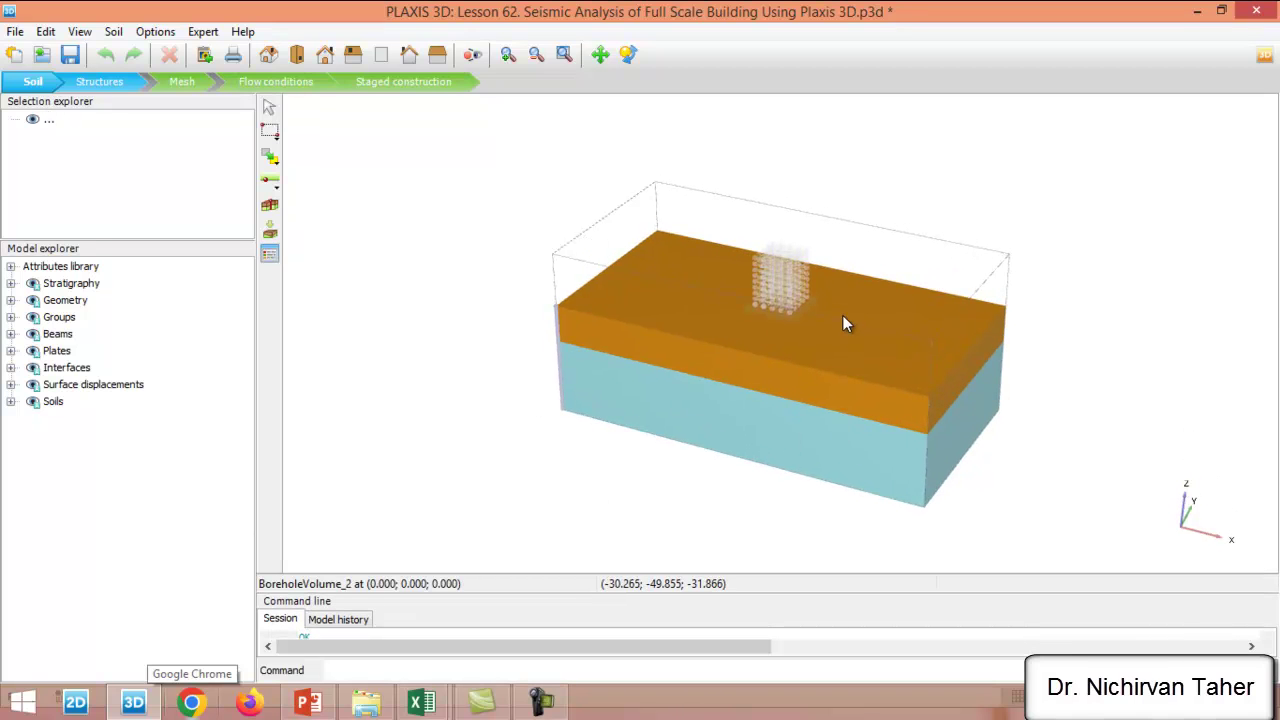
pyautogui.click(15, 32)
pyautogui.click(84, 284)
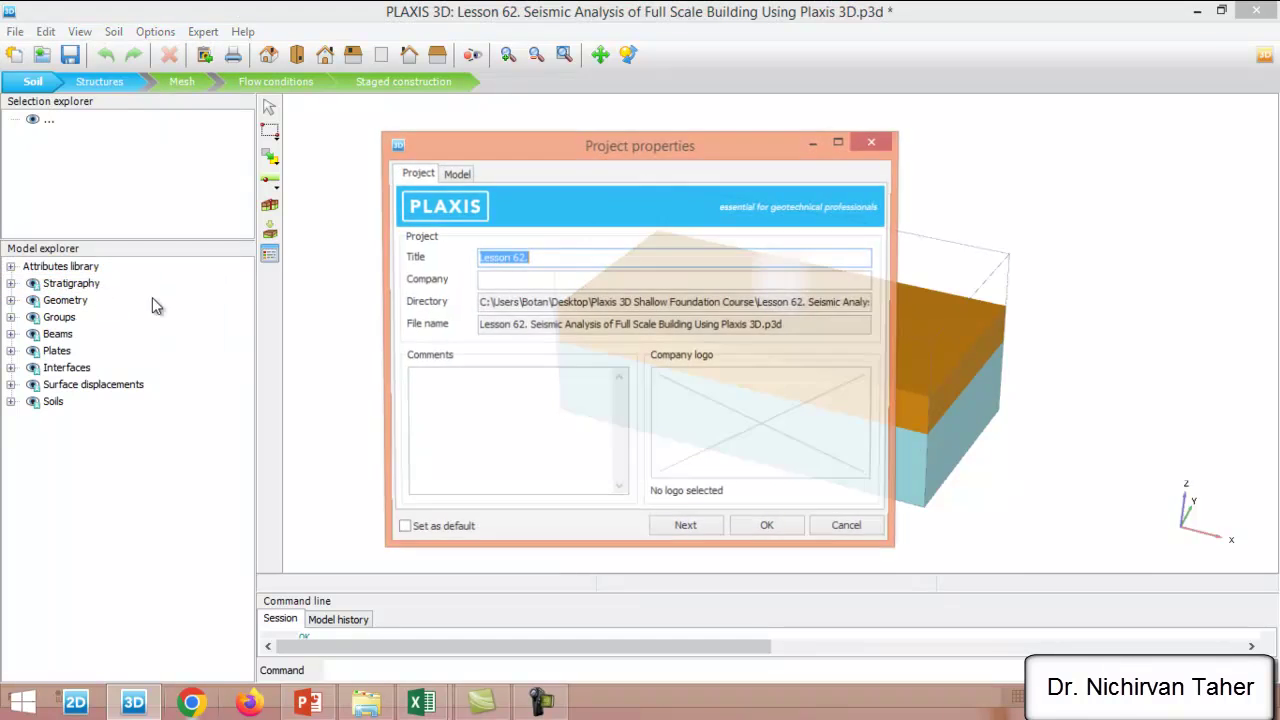
pyautogui.click(553, 258)
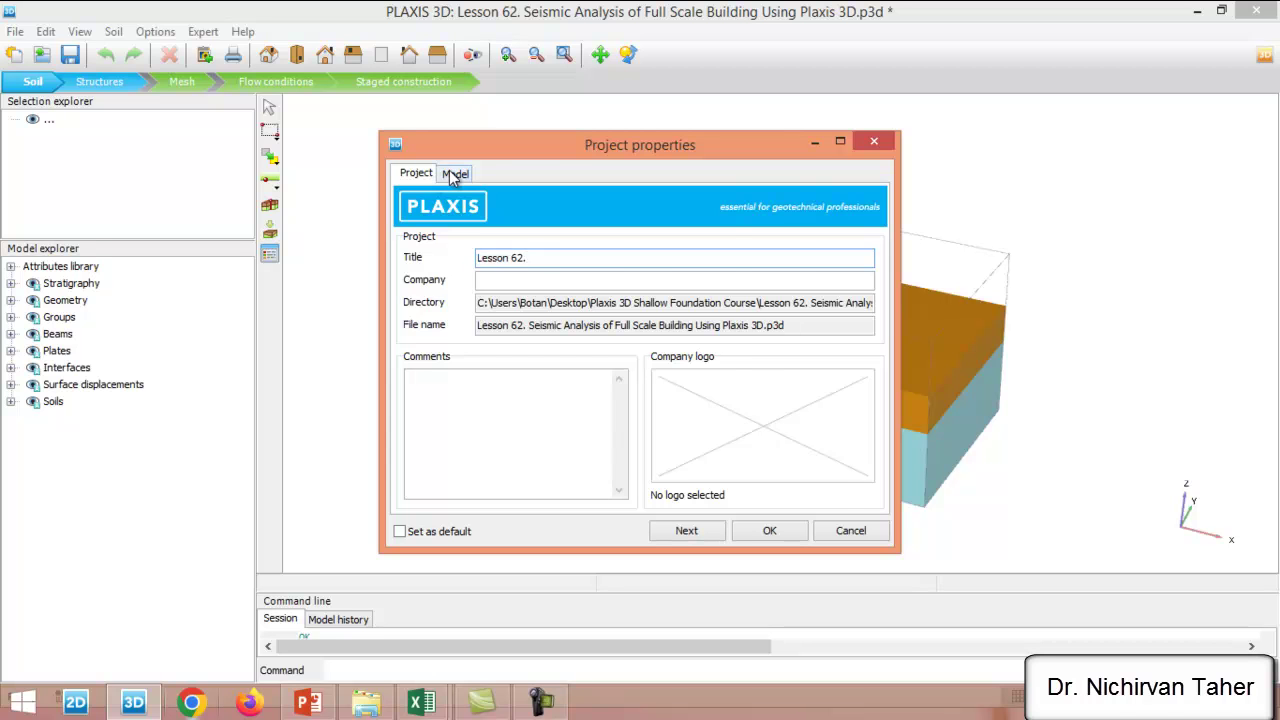
pyautogui.click(453, 174)
pyautogui.moveTo(680, 140); pyautogui.dragTo(406, 149)
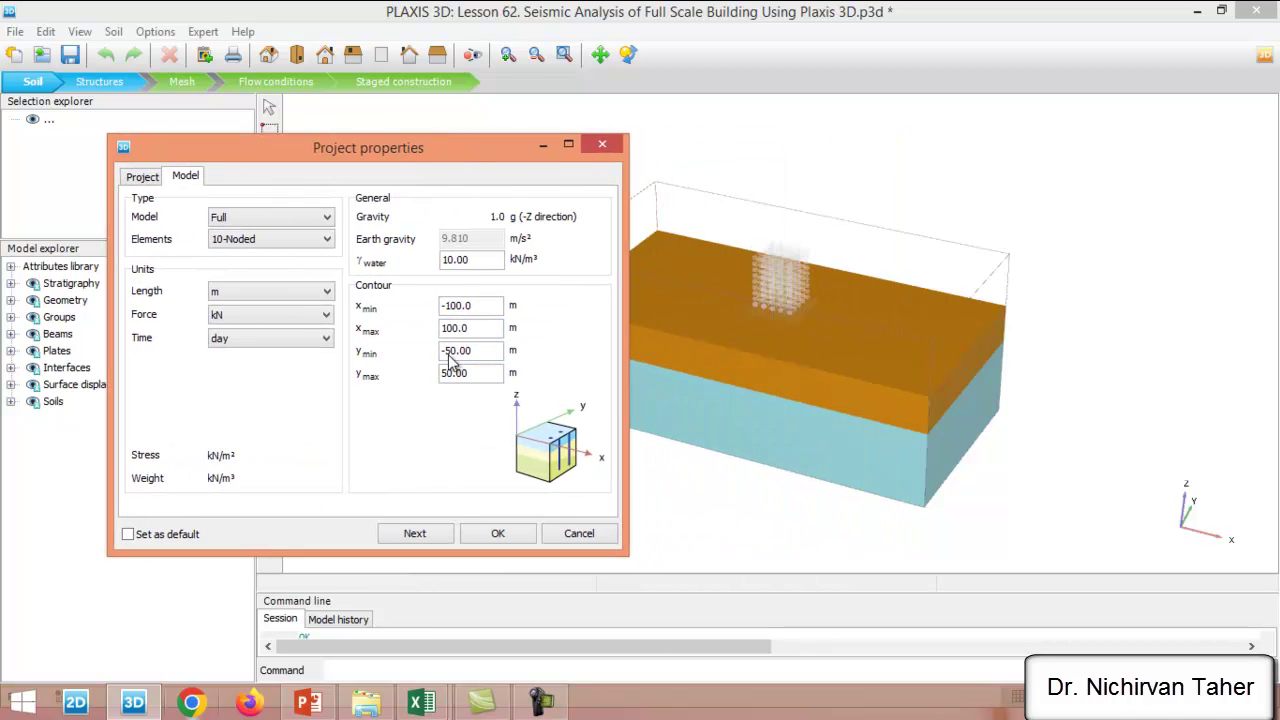
pyautogui.moveTo(503, 158); pyautogui.dragTo(432, 151)
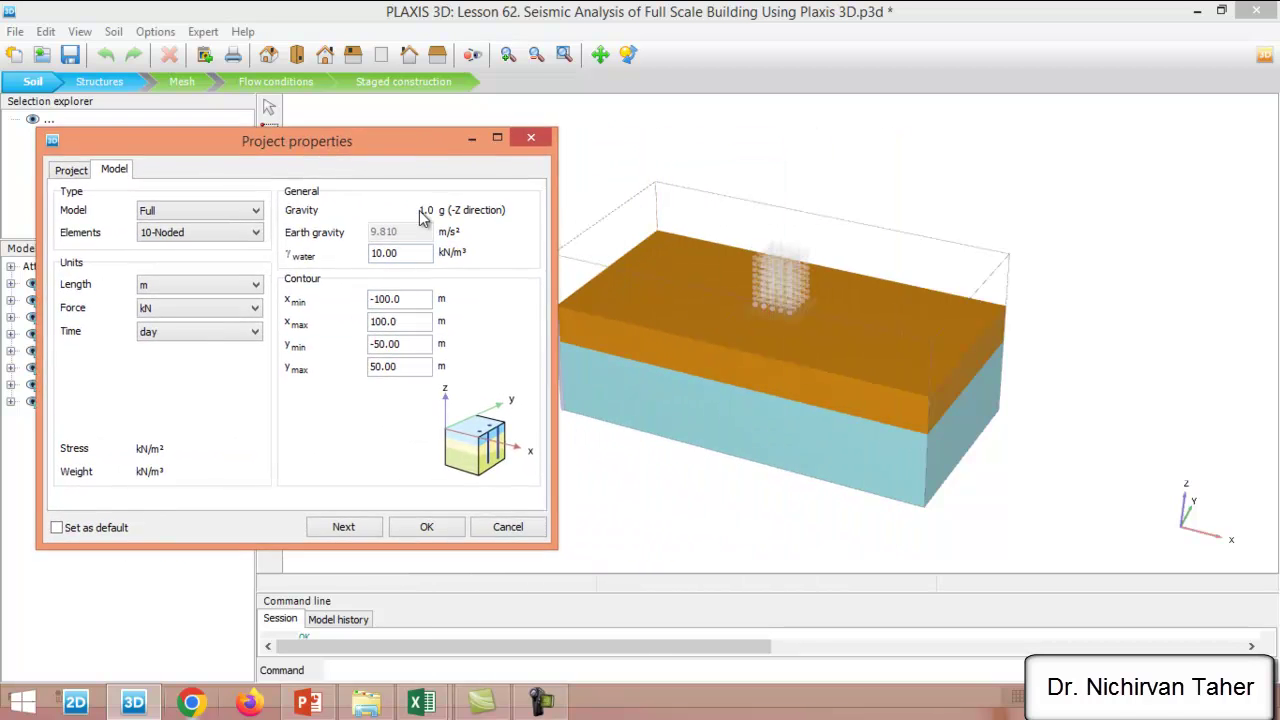
pyautogui.click(385, 344)
pyautogui.click(437, 529)
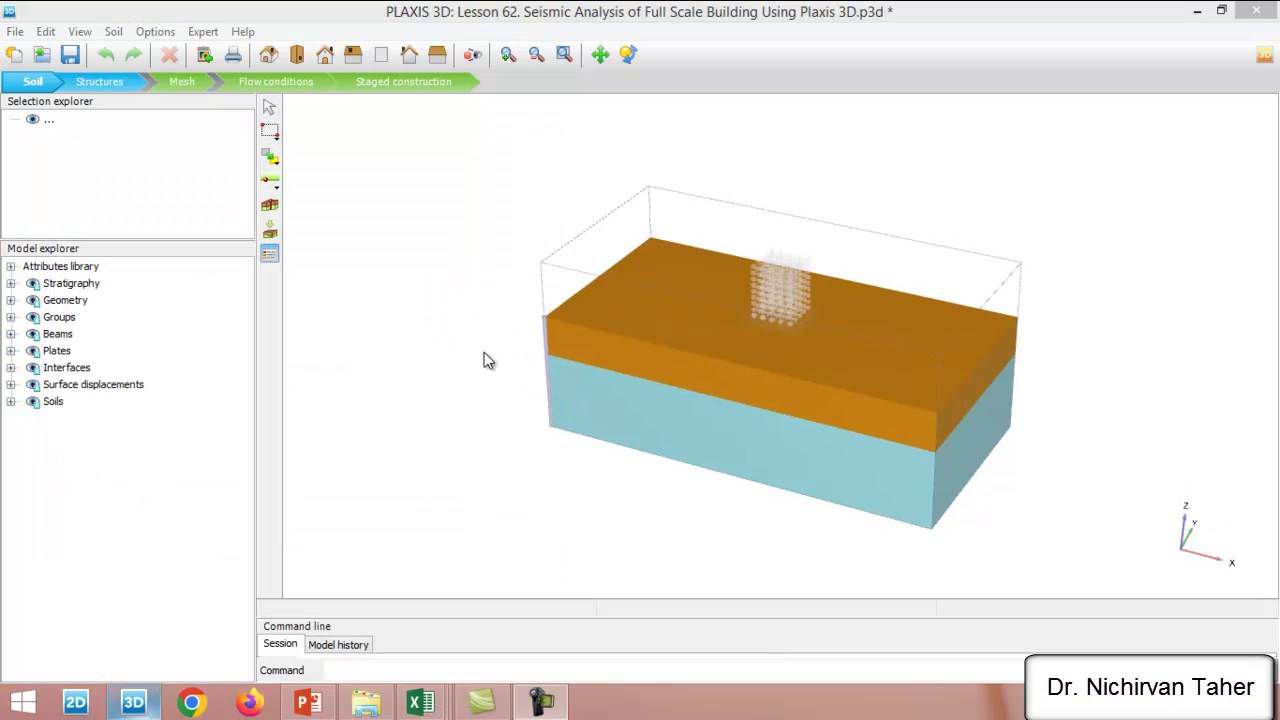
# Check Borehole_1's layers: Upper Clay Layer bottom at -20 m, Lower Sandy Layer at -60 m.
pyautogui.scroll(2, 553, 416)
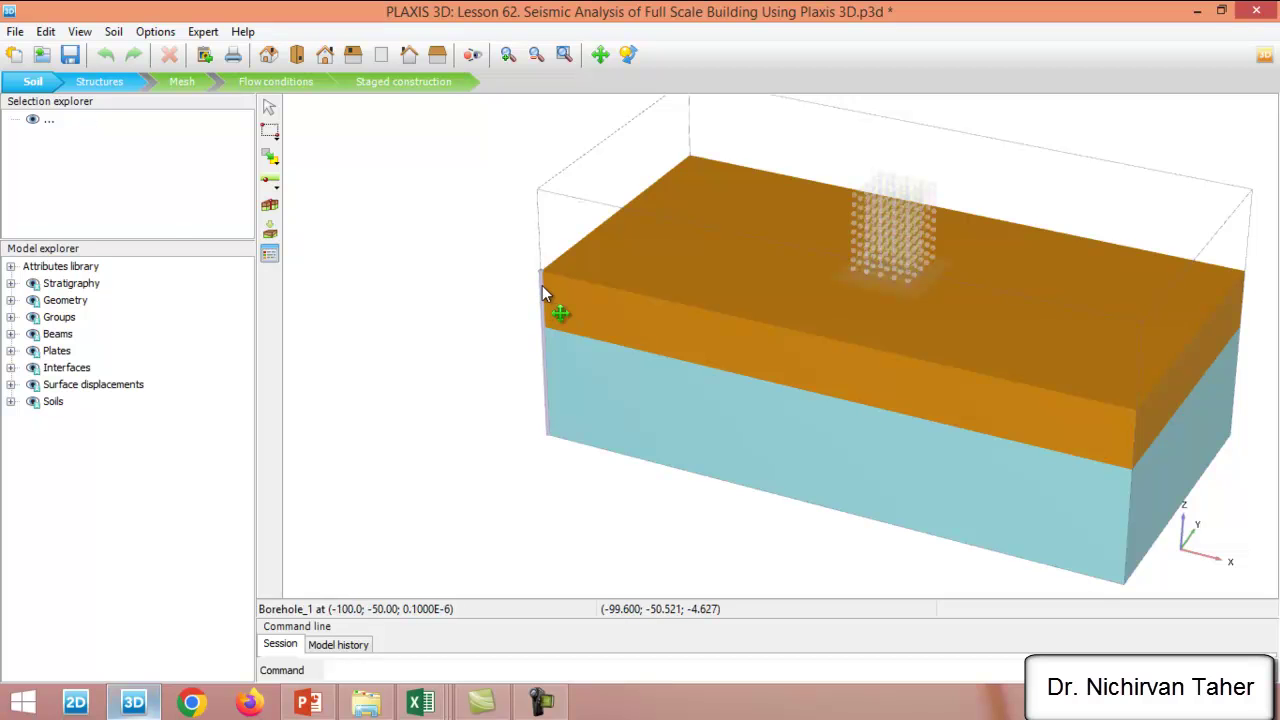
pyautogui.doubleClick(542, 285)
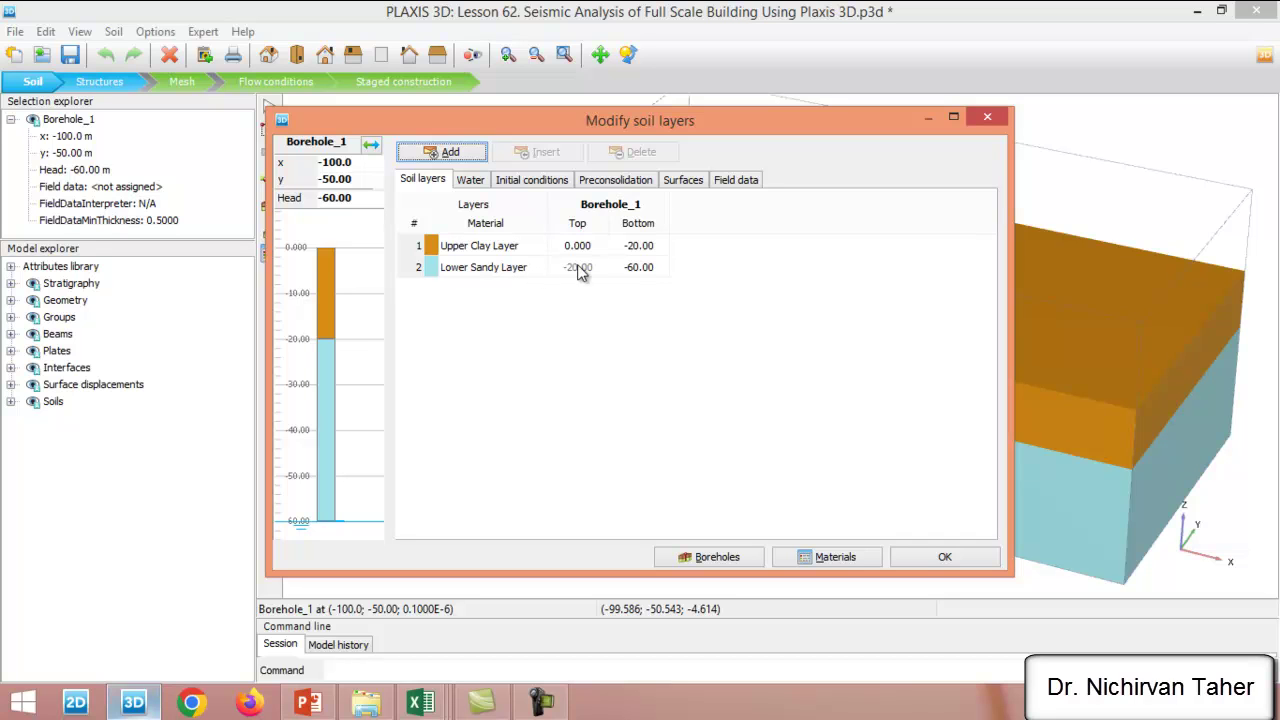
pyautogui.click(643, 252)
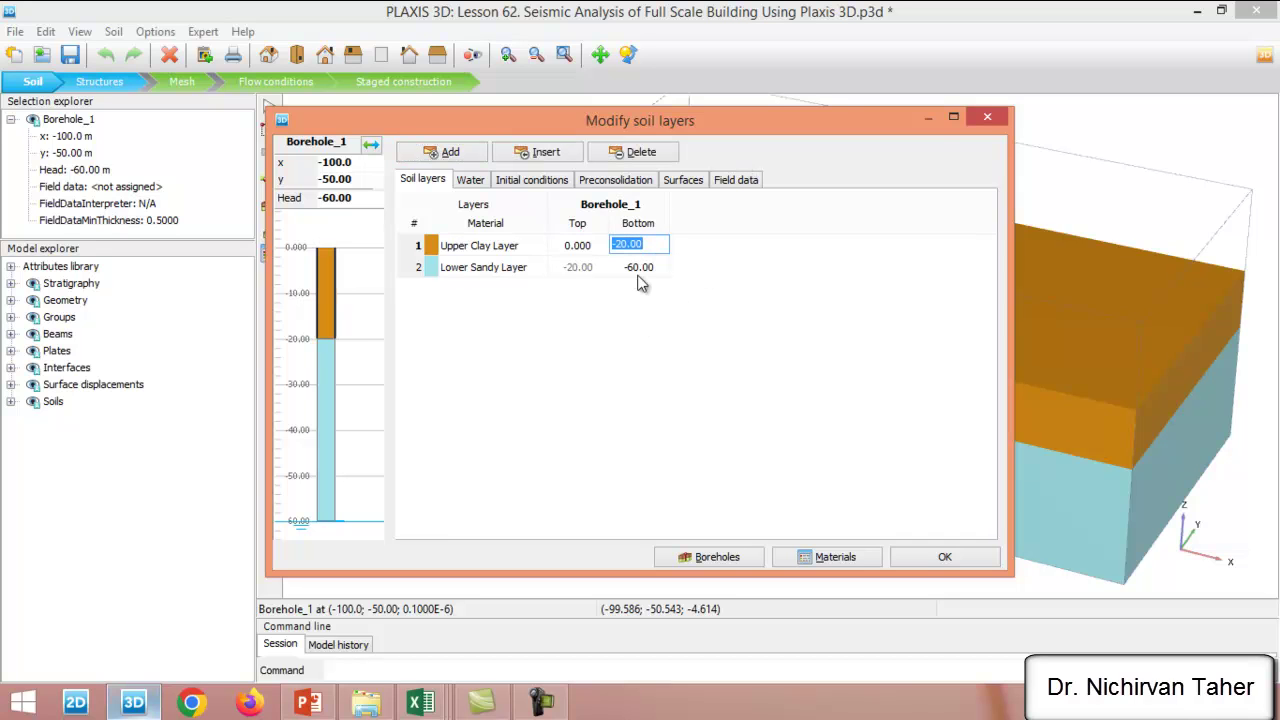
pyautogui.click(641, 272)
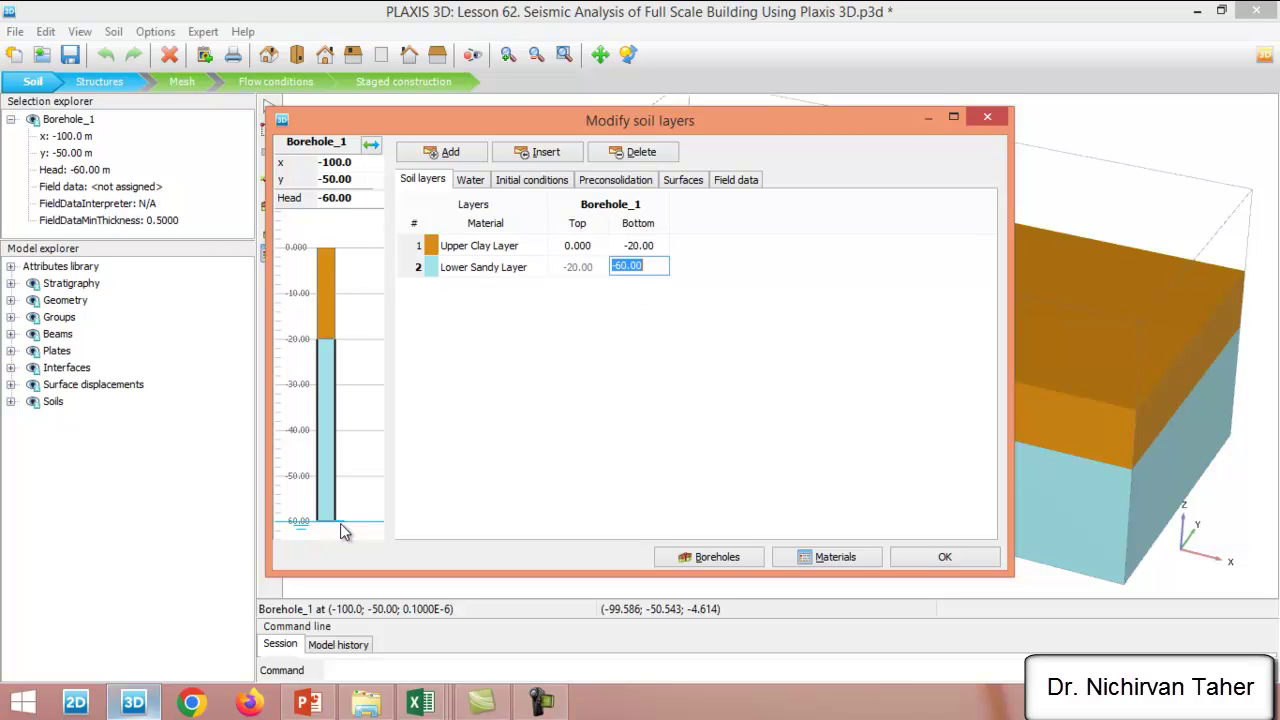
pyautogui.click(369, 200)
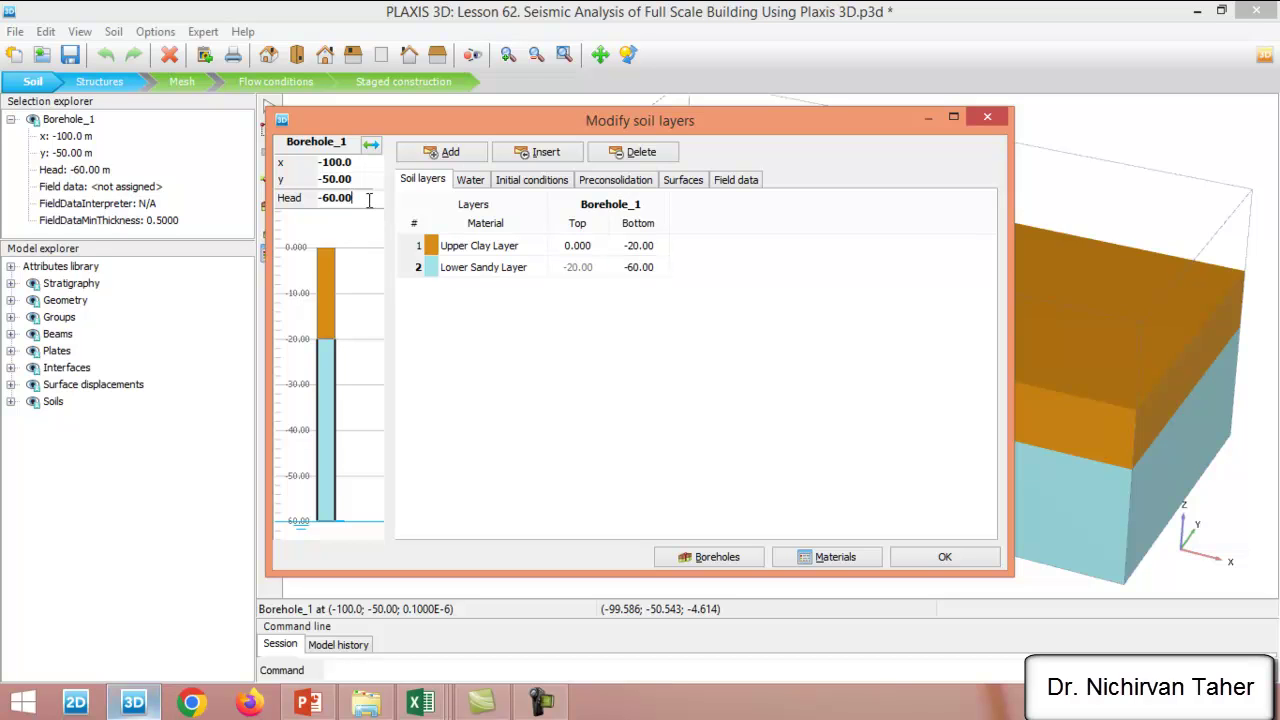
pyautogui.doubleClick(367, 200)
pyautogui.moveTo(368, 200); pyautogui.dragTo(306, 200)
# Confirm the soil layers, save the project, and open the Earthquake phase results in Output.
pyautogui.click(925, 567)
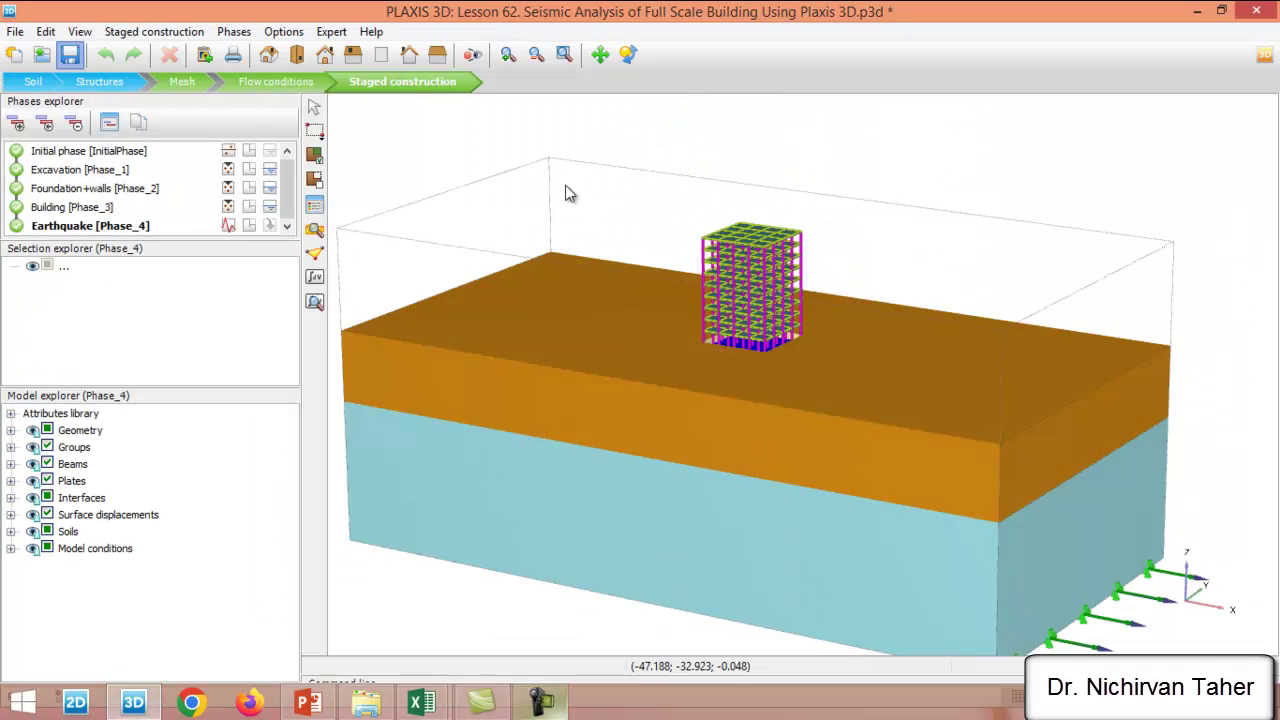
pyautogui.hotkey('ctrl', 's')
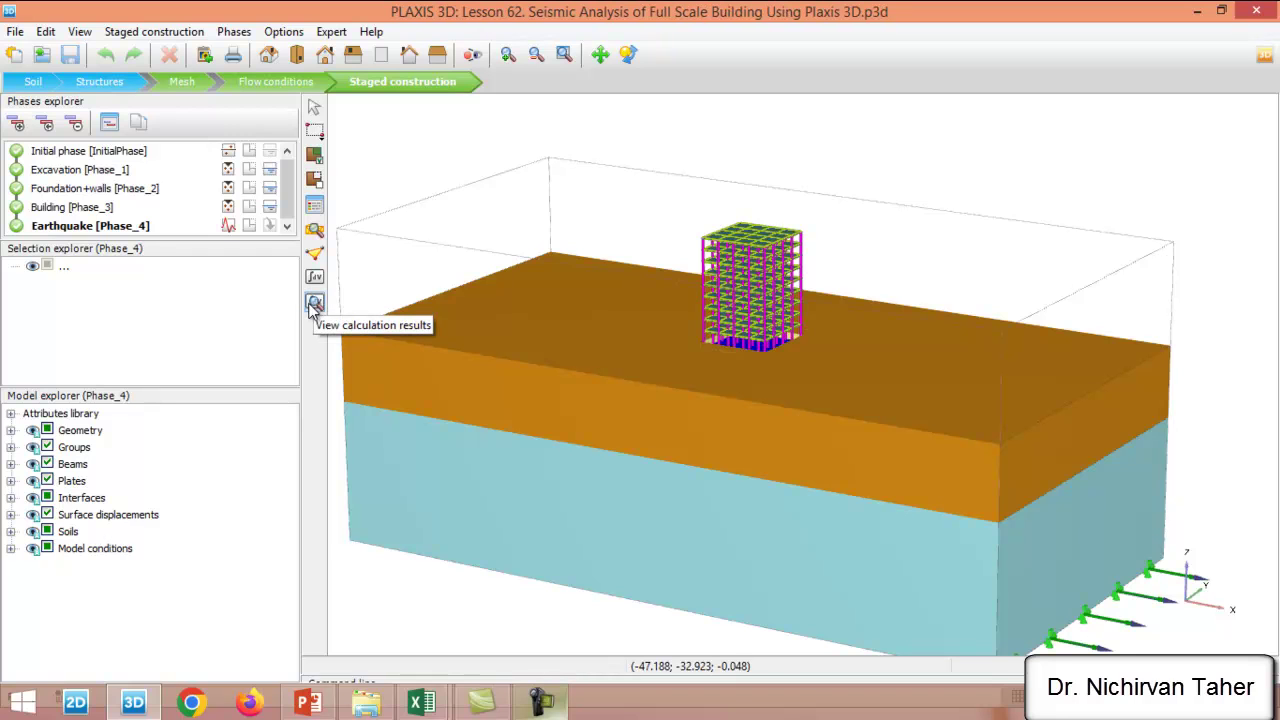
pyautogui.click(315, 303)
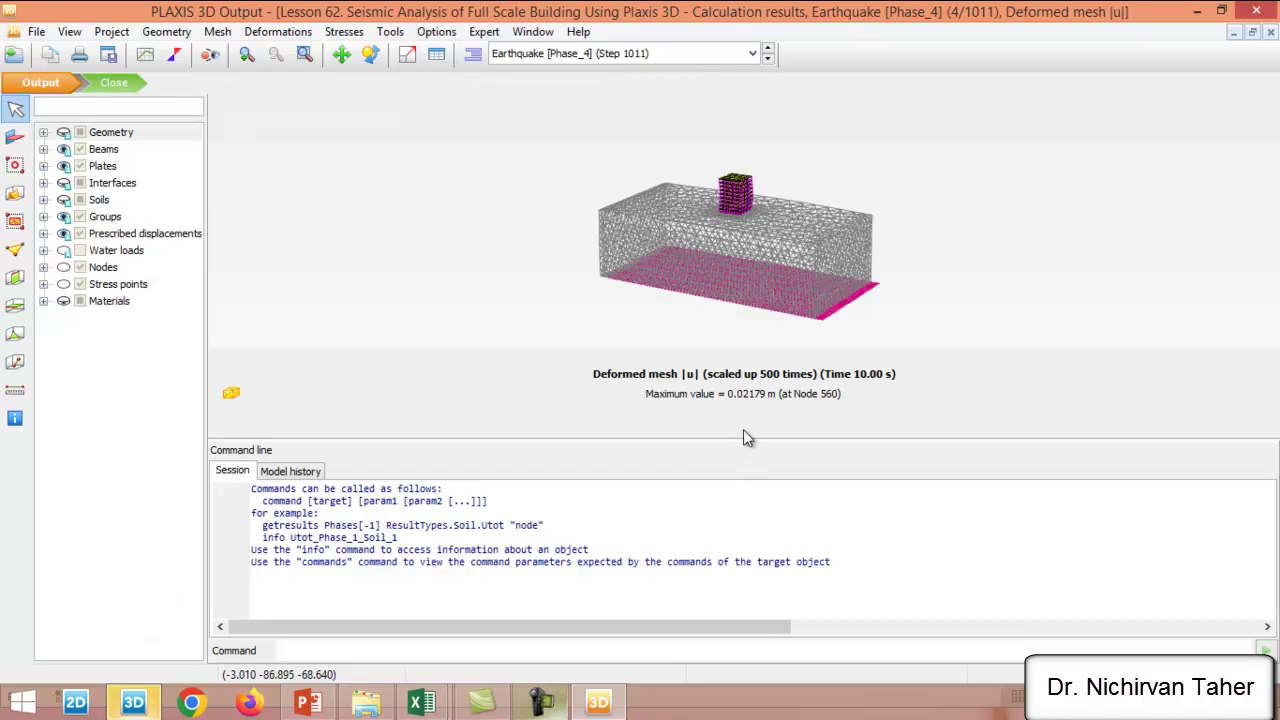
# Display the Earthquake phase's deformed mesh |u|, maximum 0.02179 m at Node 560.
pyautogui.moveTo(746, 437); pyautogui.dragTo(749, 614)
pyautogui.click(277, 33)
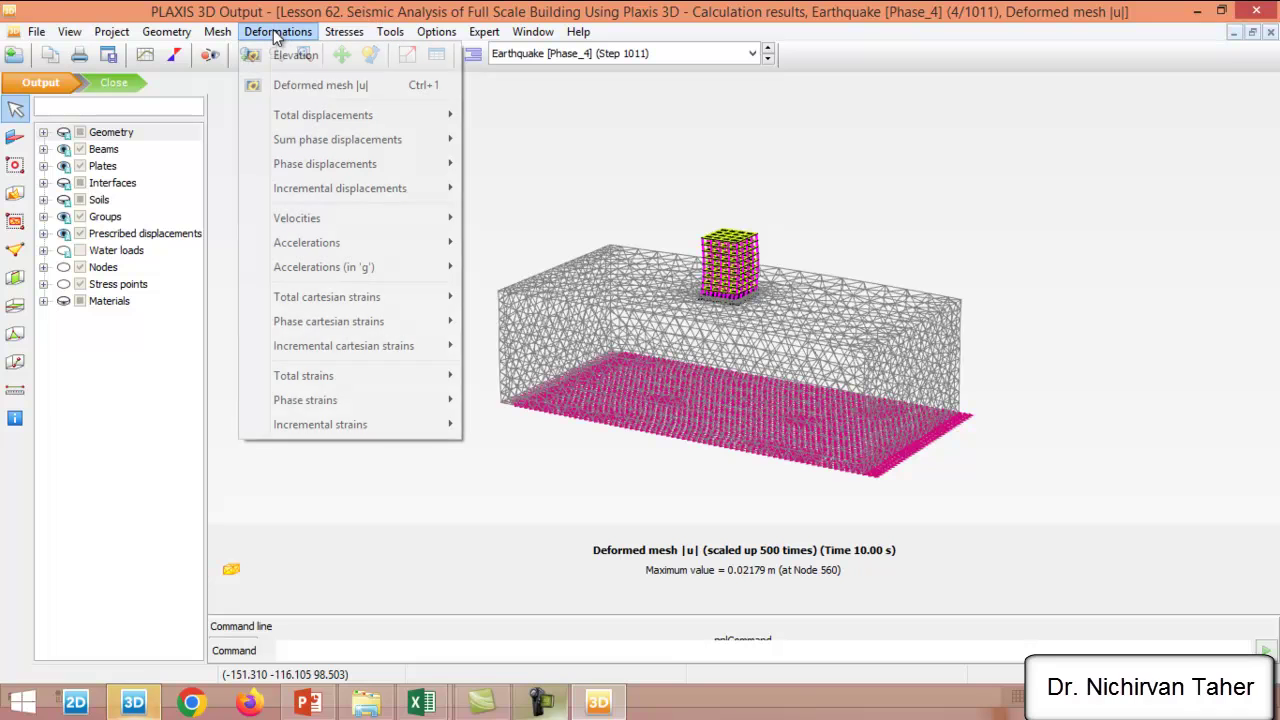
pyautogui.click(328, 85)
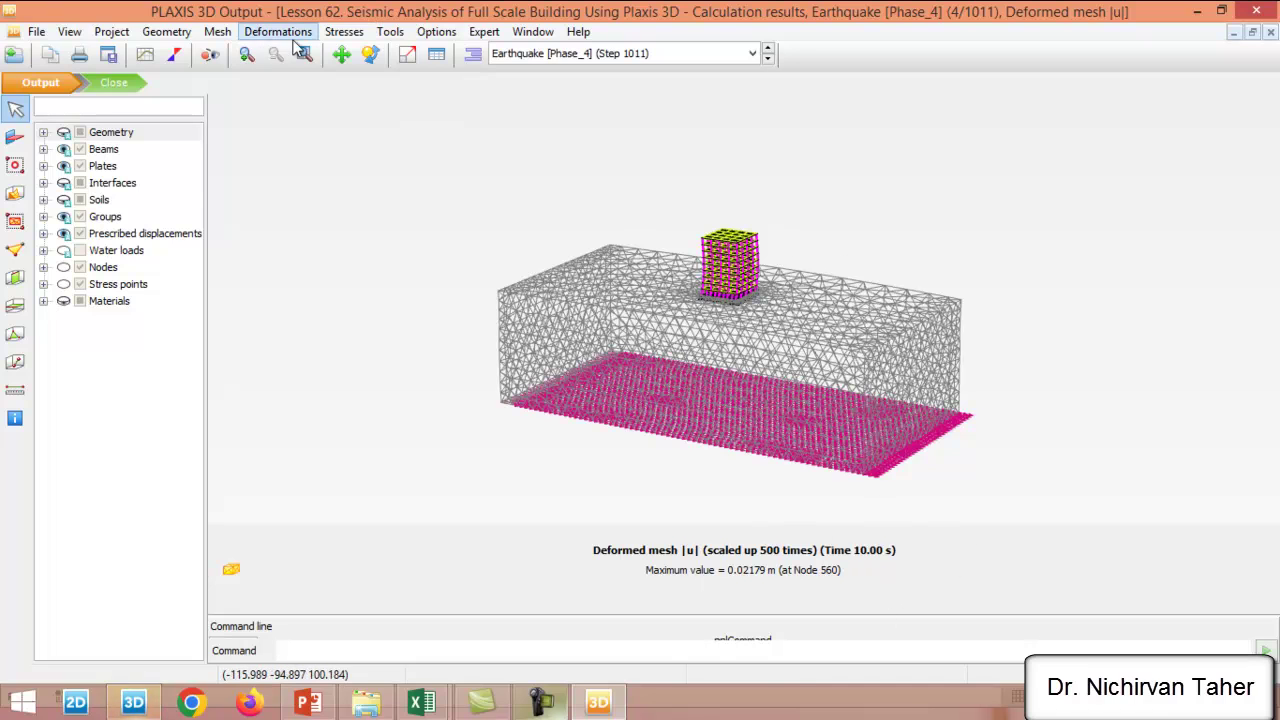
# Colour the deformed mesh by soil material and rotate it to a near-front view.
pyautogui.click(217, 31)
pyautogui.click(256, 292)
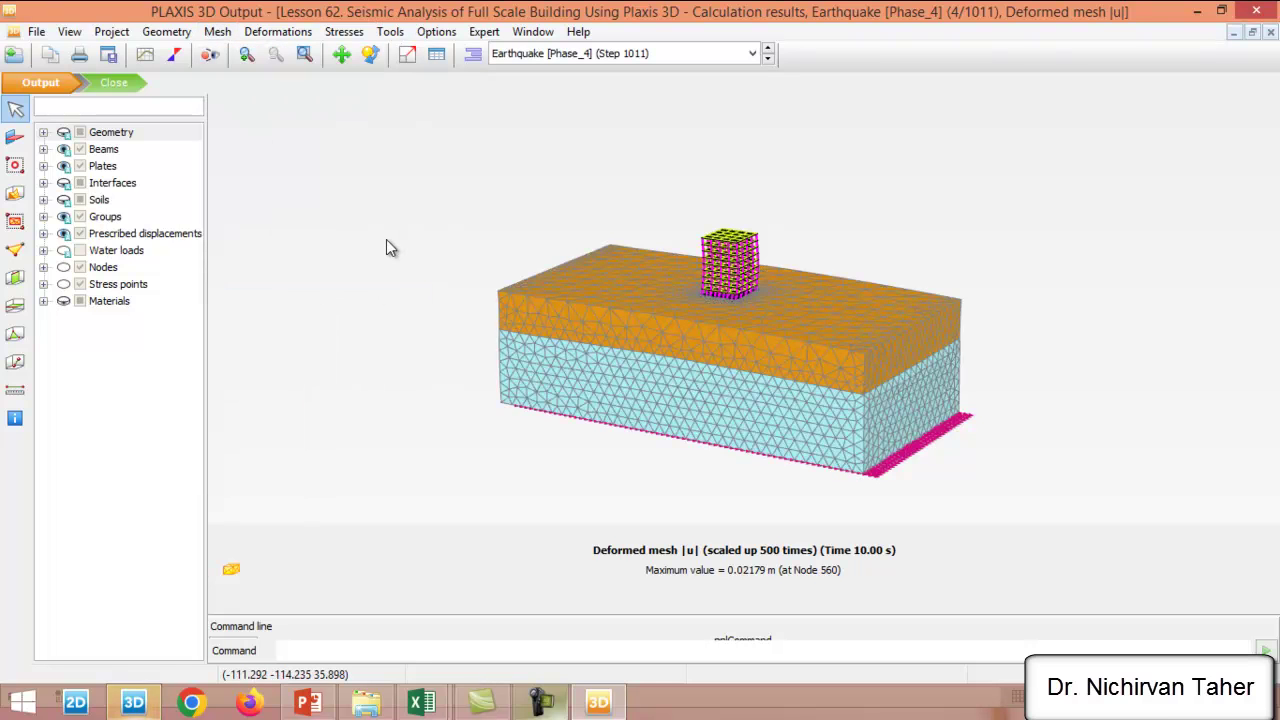
pyautogui.click(368, 54)
pyautogui.moveTo(450, 380); pyautogui.dragTo(548, 351)
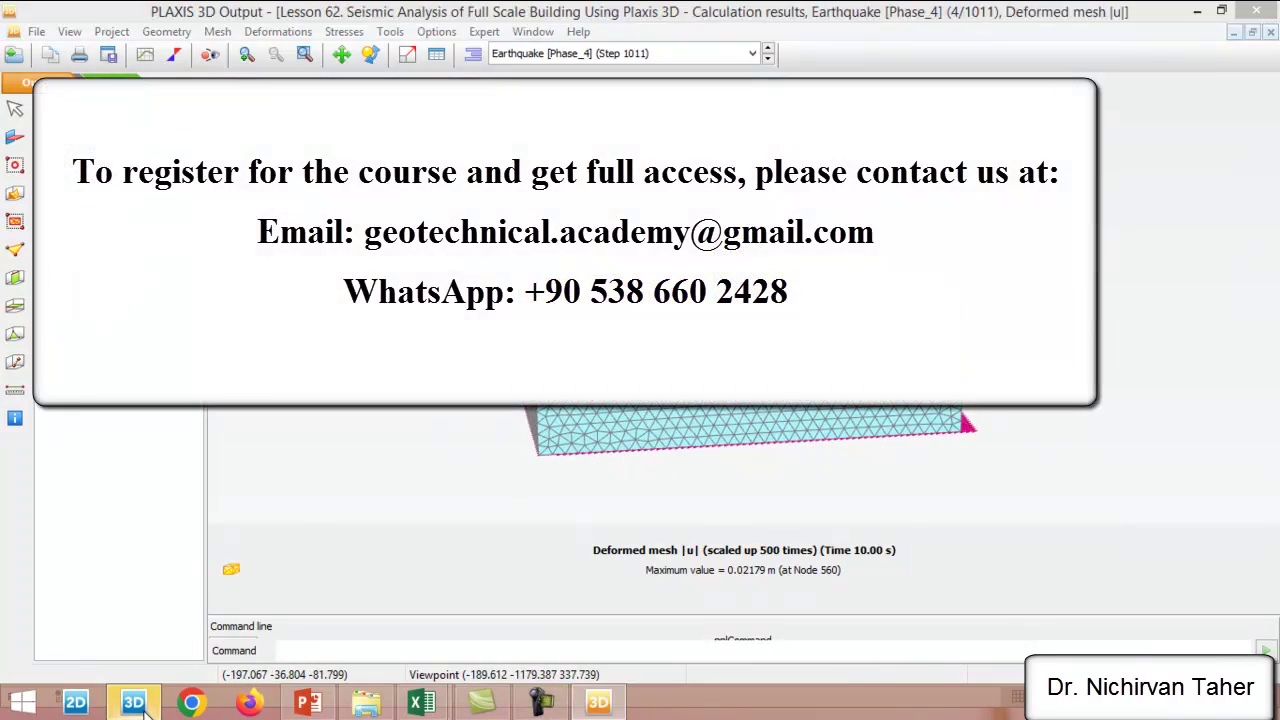
pyautogui.hotkey('alt', 'Tab')
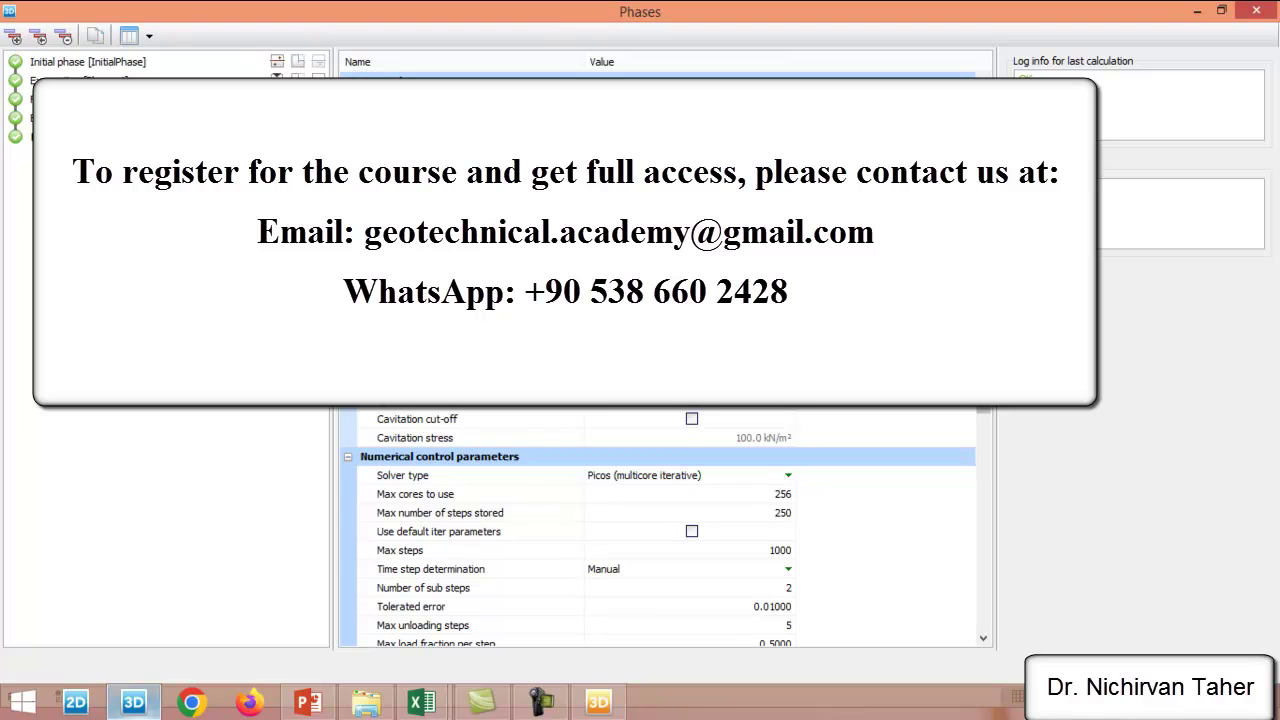
pyautogui.scroll(-5, 997, 445)
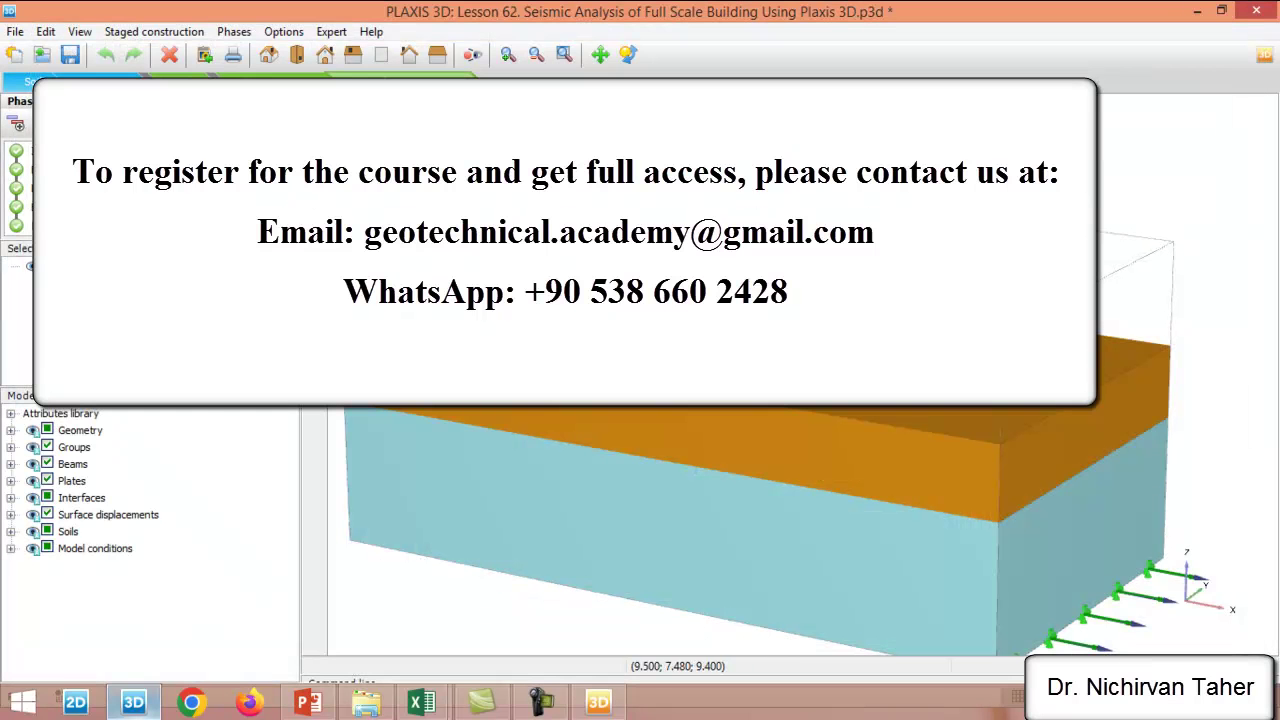
pyautogui.click(599, 704)
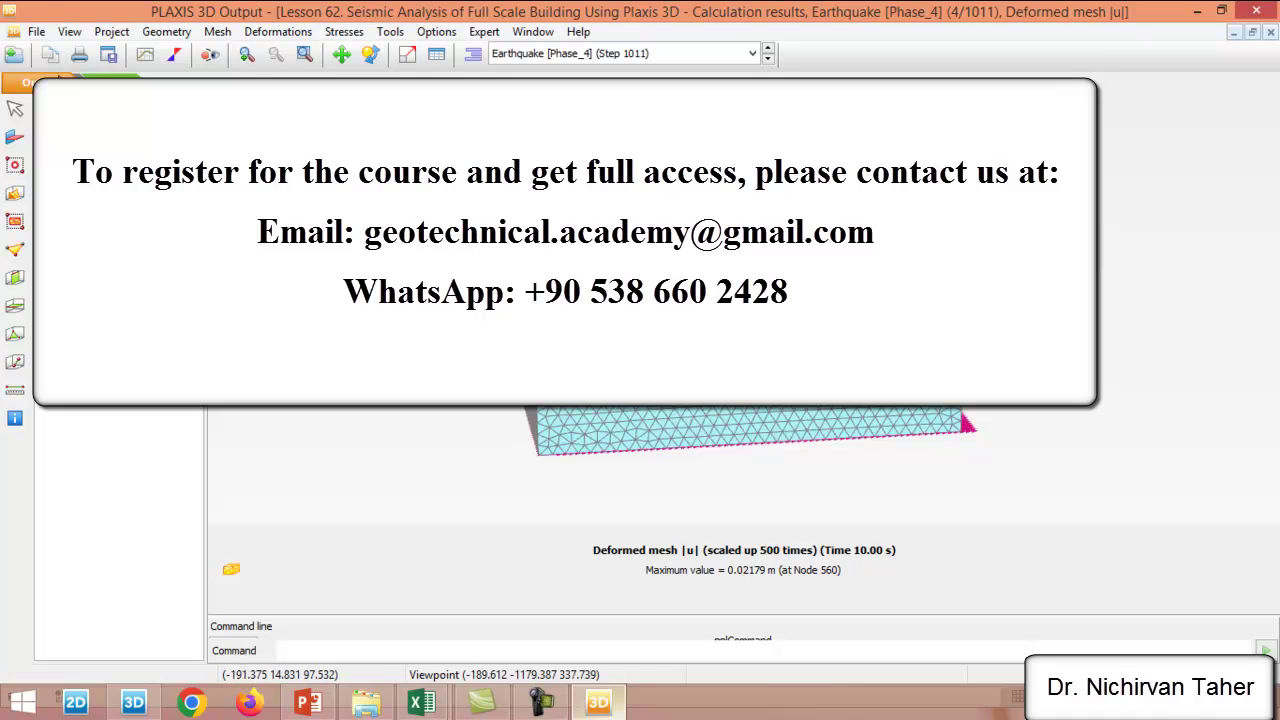
# Untick Initial, Excavation, Foundation+walls and Building, leaving only Earthquake [Phase_4] in the animation.
pyautogui.click(38, 31)
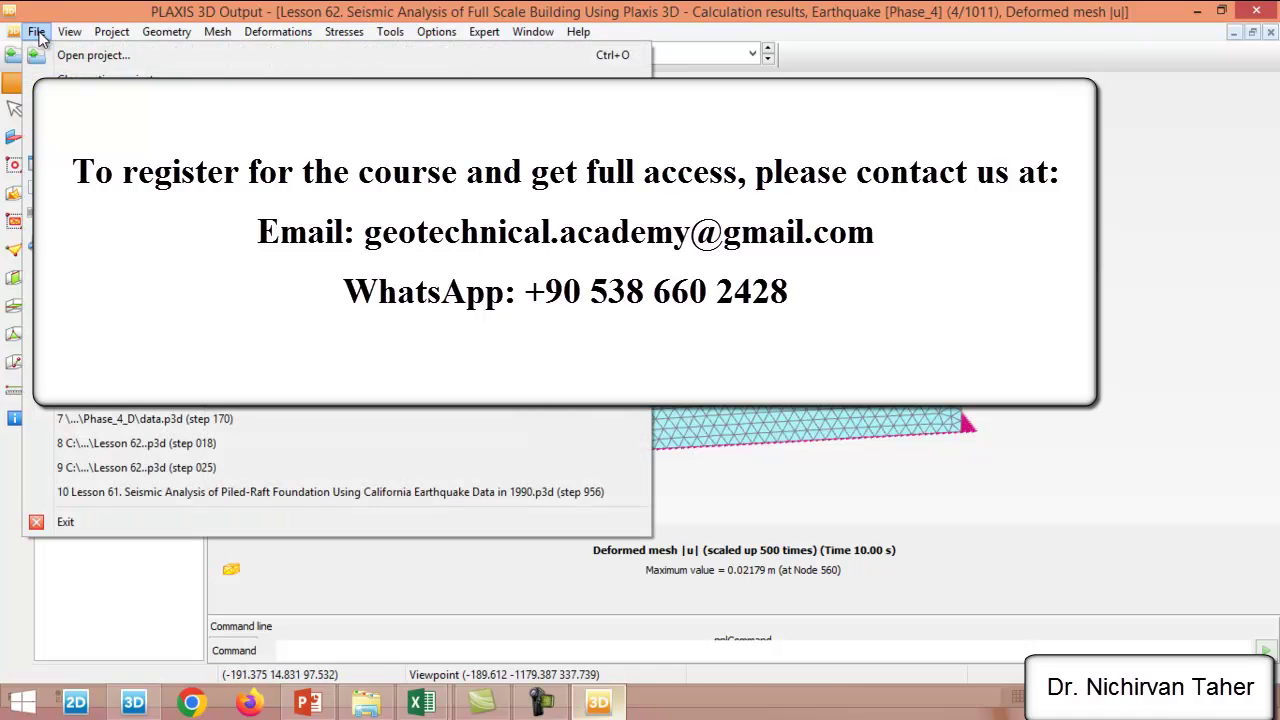
pyautogui.press('Escape')
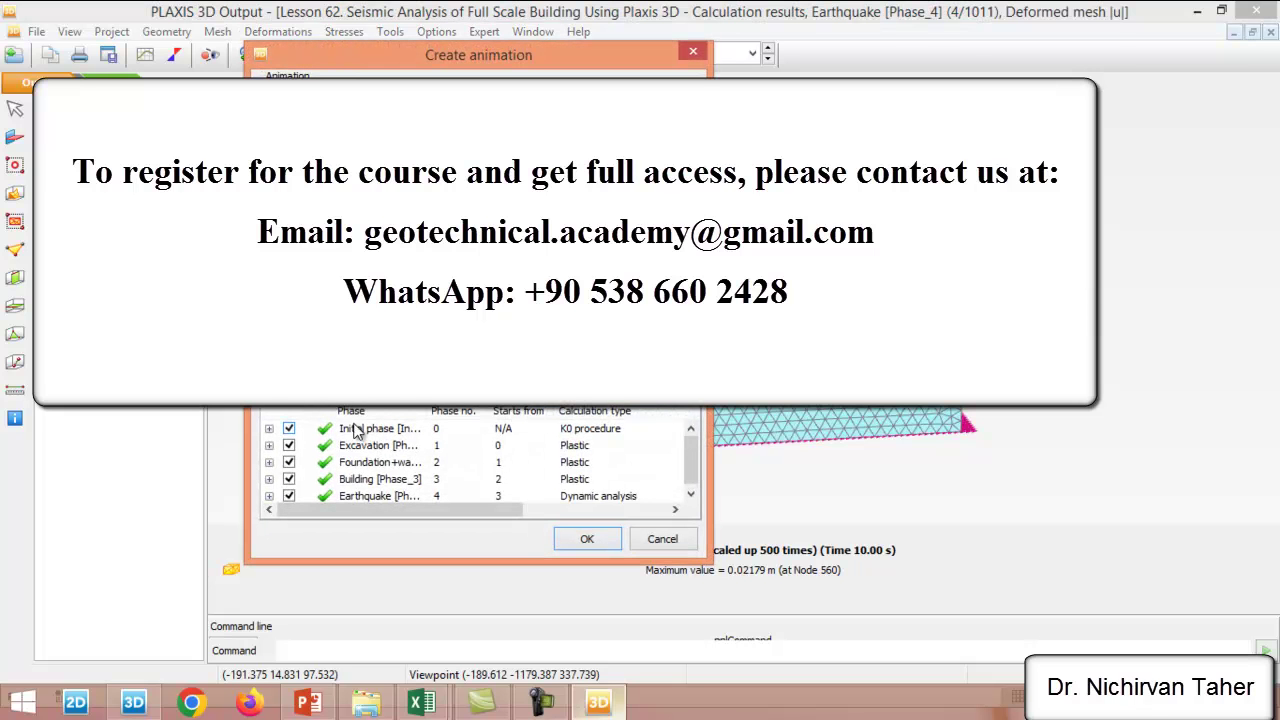
pyautogui.click(289, 428)
pyautogui.click(289, 445)
pyautogui.click(289, 462)
pyautogui.click(289, 479)
pyautogui.scroll(-1, 480, 495)
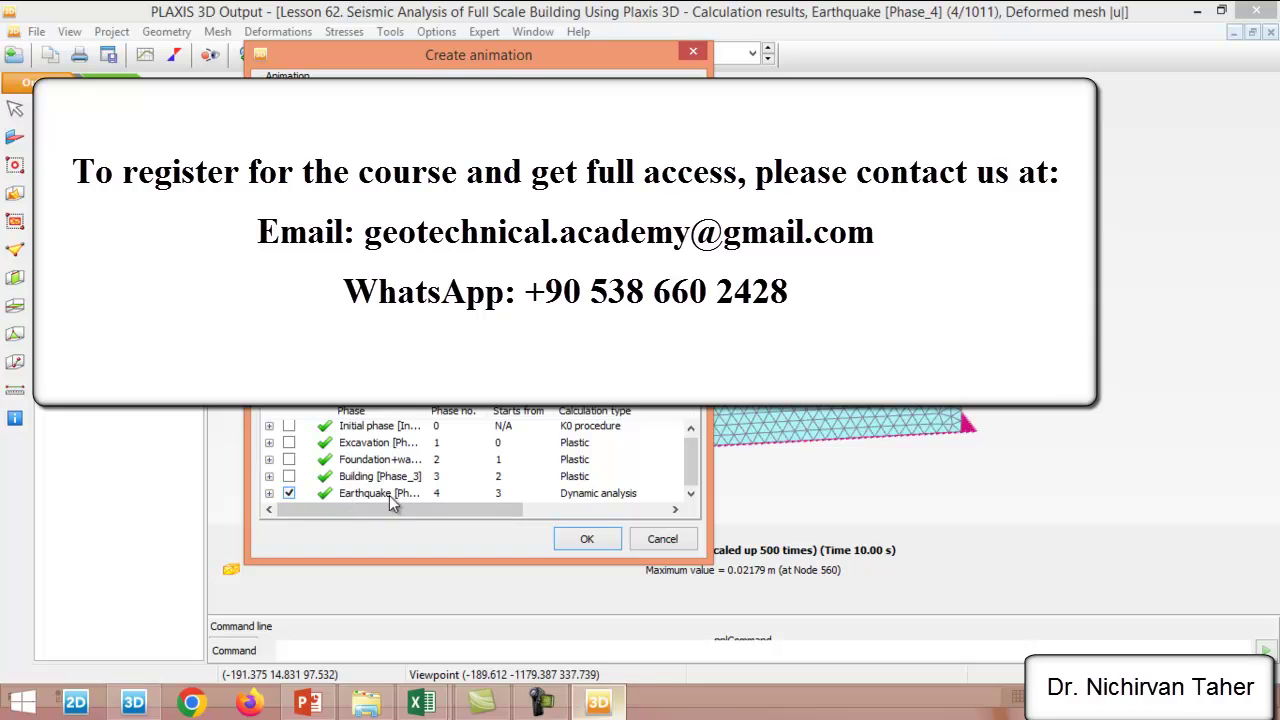